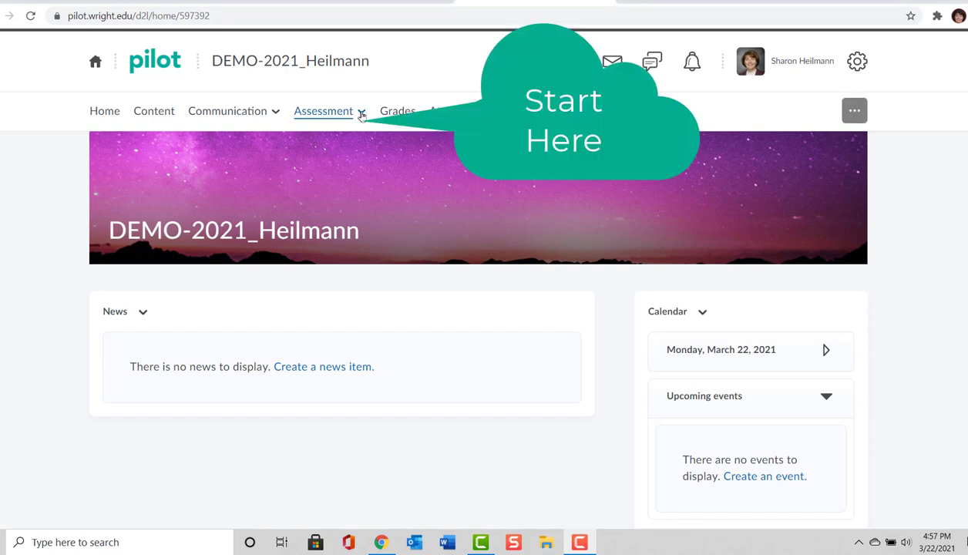
Step: Open the course's quiz Question Library and start a new True or False question
left_click(361, 114)
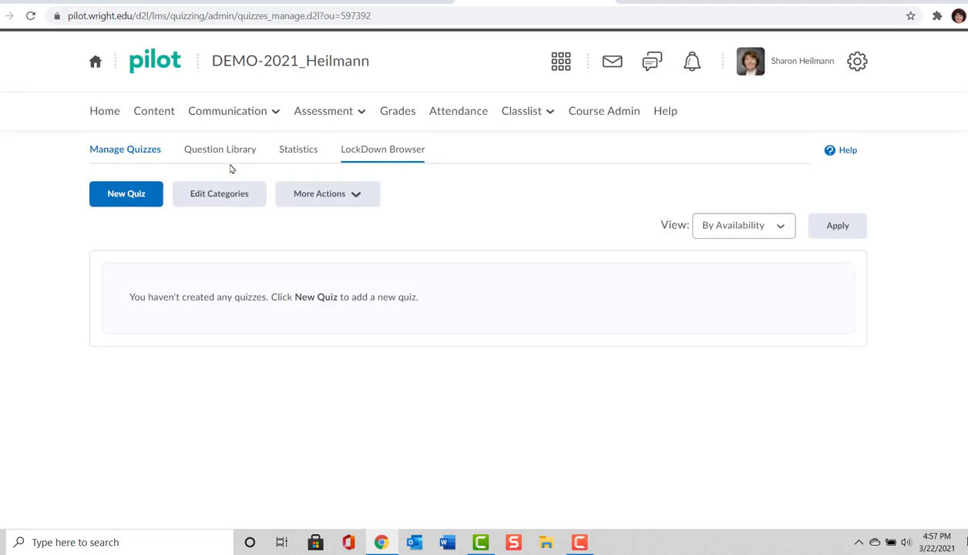
left_click(227, 154)
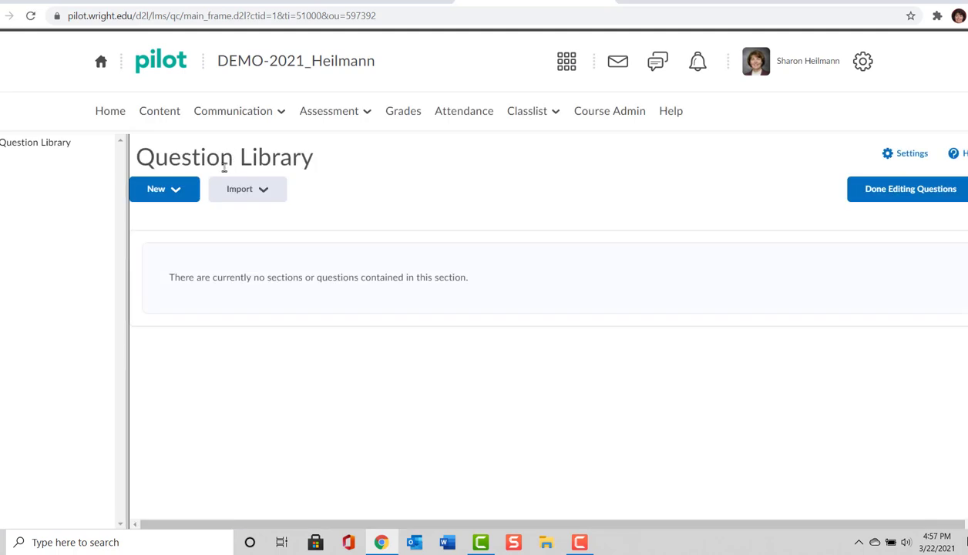
left_click(181, 195)
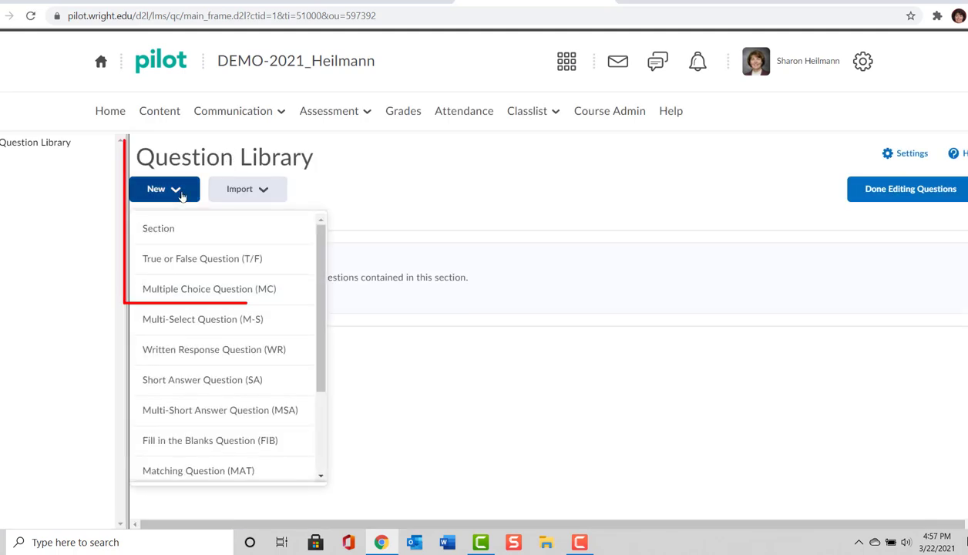
left_click(228, 262)
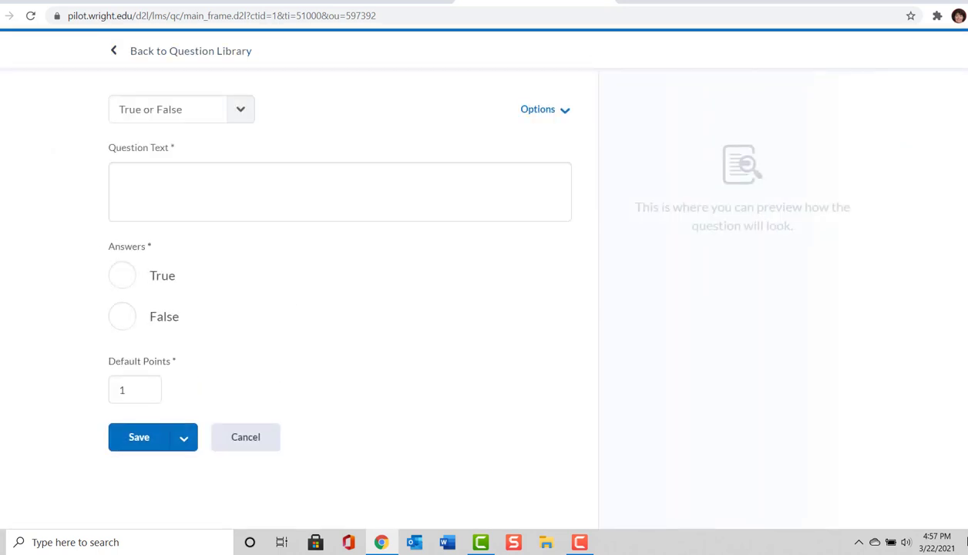
Step: Write the question "Canvas is a Learning Management System." with True as its answer, and save it with a new question started
type("Canvas is a Learning Management System.")
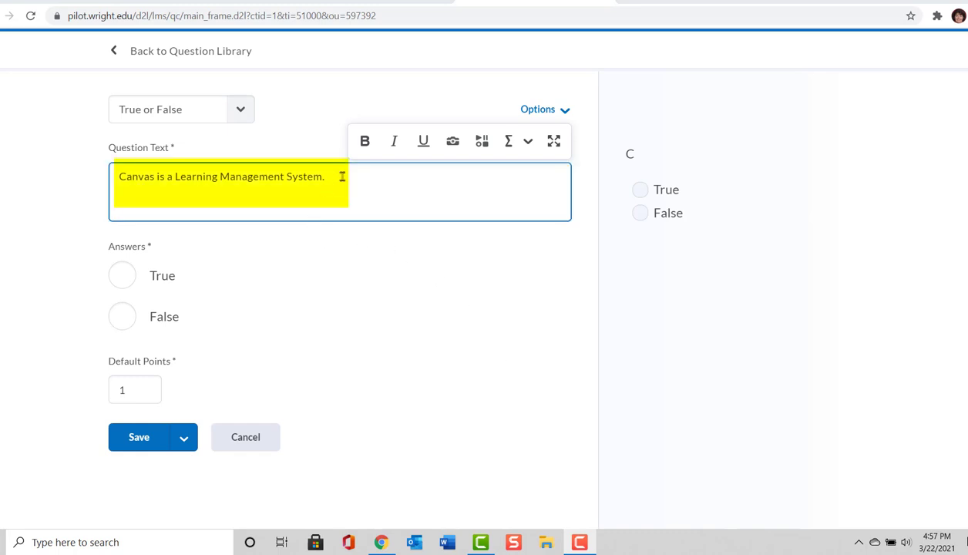
left_click(126, 278)
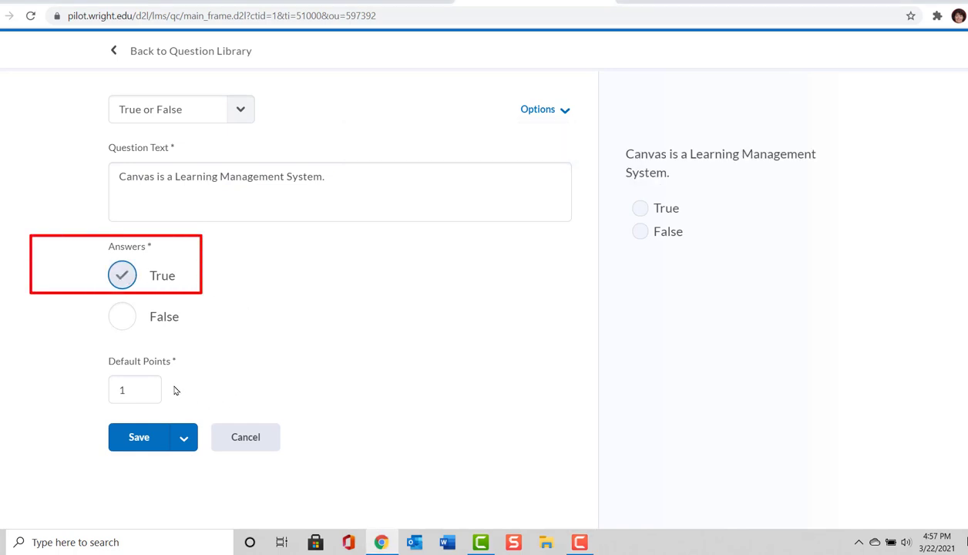
left_click(186, 436)
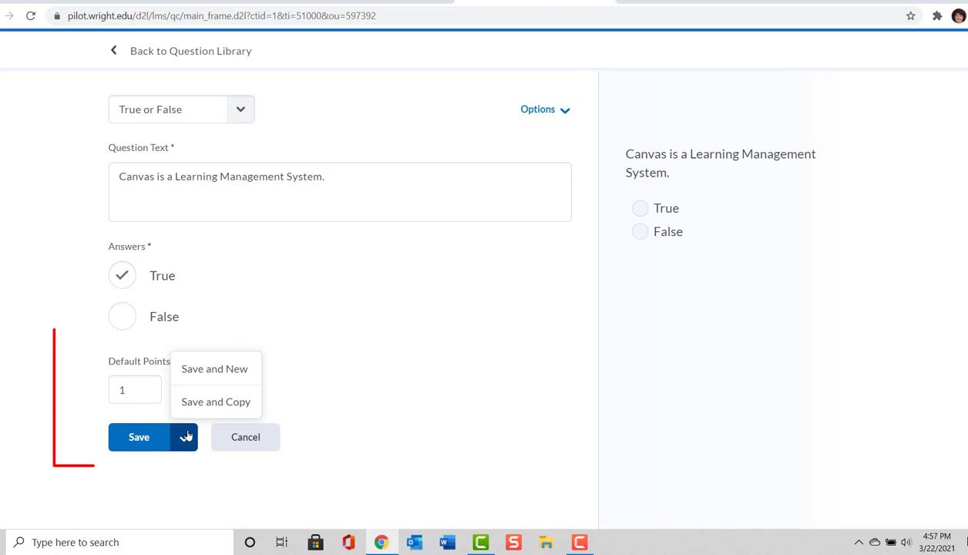
left_click(211, 369)
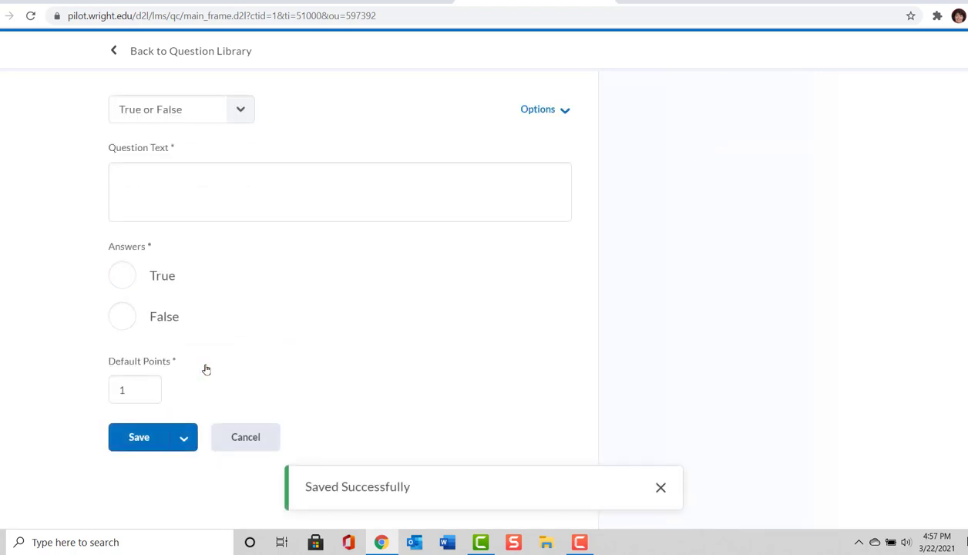
Step: Switch to a matching question titled "Matching" with the text "Identify the description with the correct component of the community of inquiry."
left_click(242, 110)
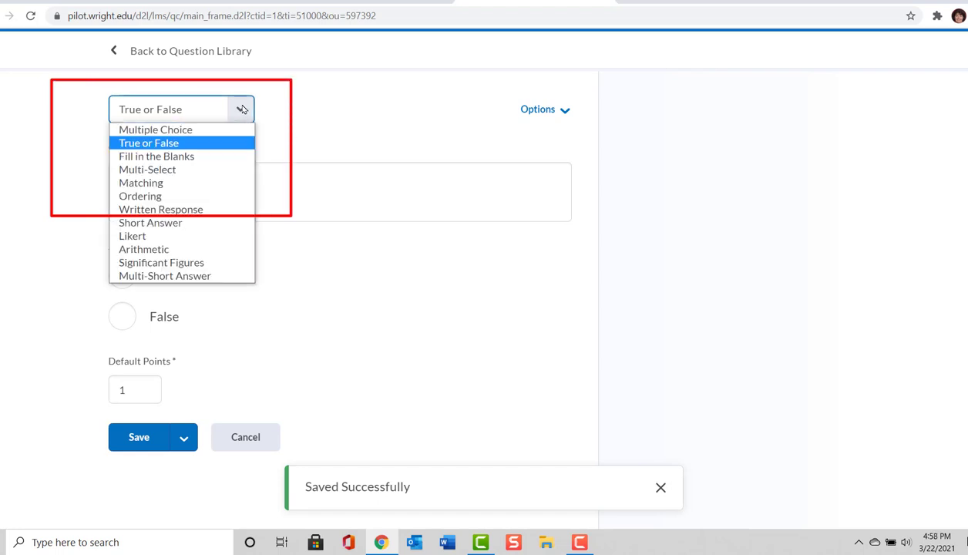
left_click(180, 173)
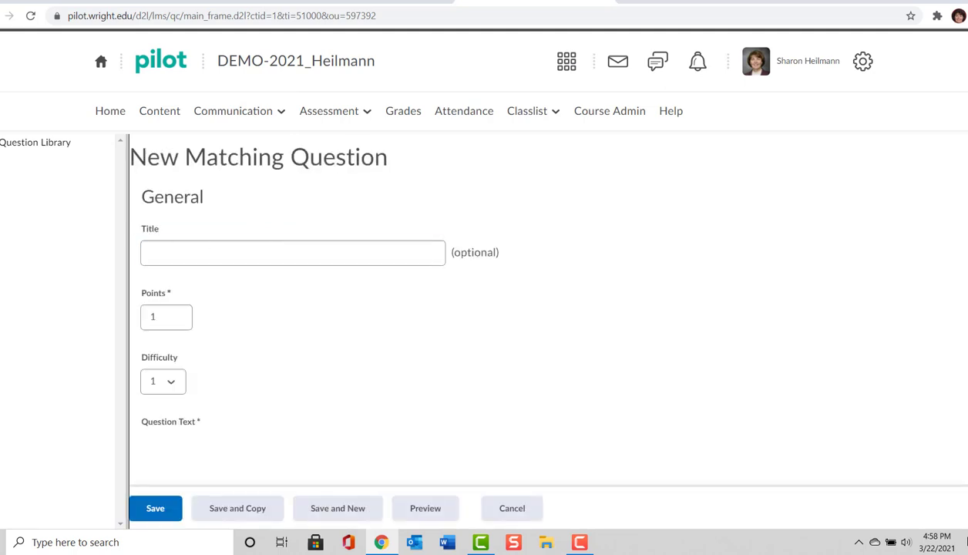
type("Matching")
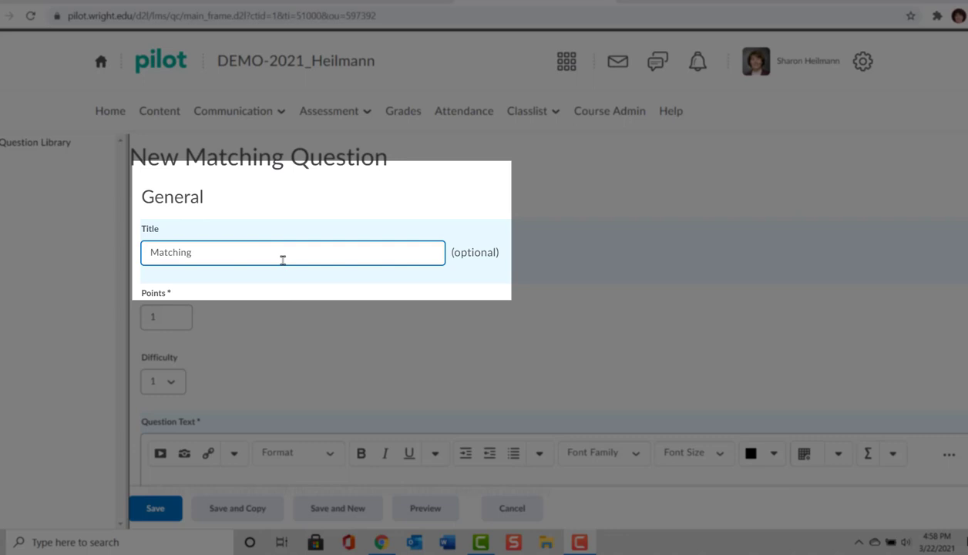
scroll(334, 324, "down", 1)
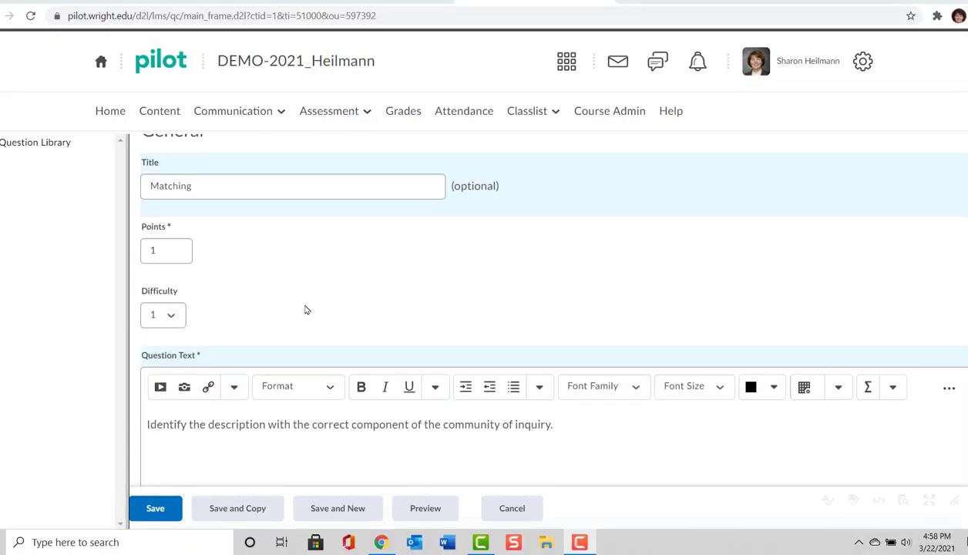
key("Tab")
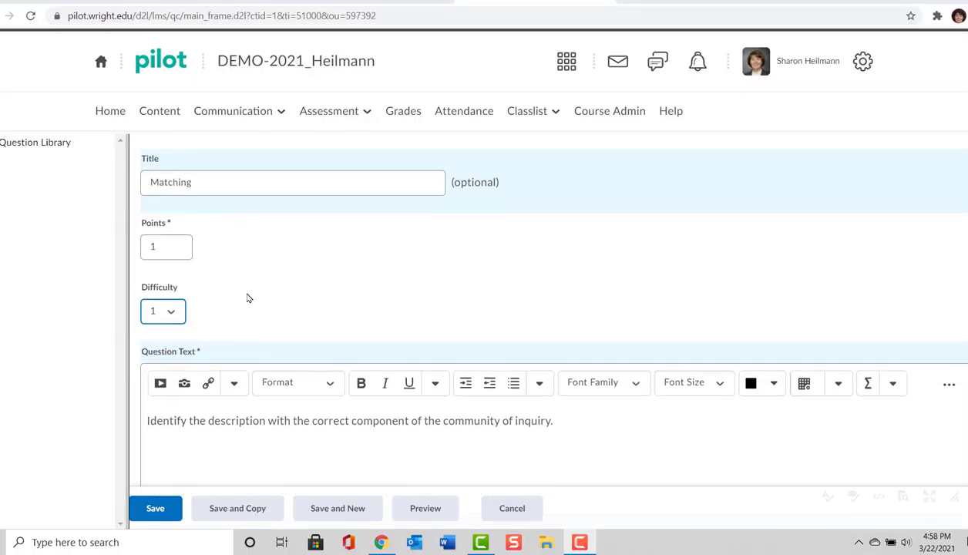
scroll(231, 308, "down", 2)
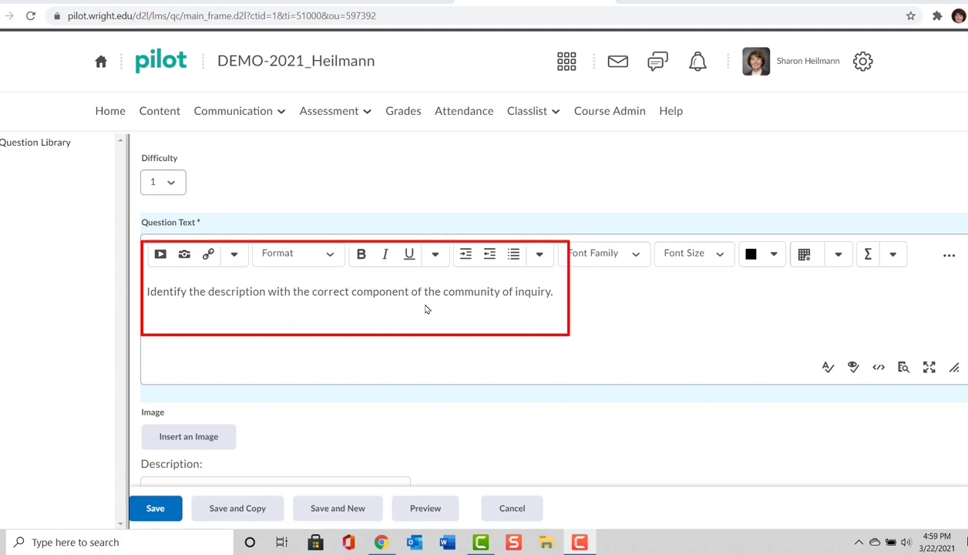
Step: Enter the choices Social and Cognitive, and the matches Soul for choice 1 and Heart for choice 2
scroll(439, 295, "down", 2)
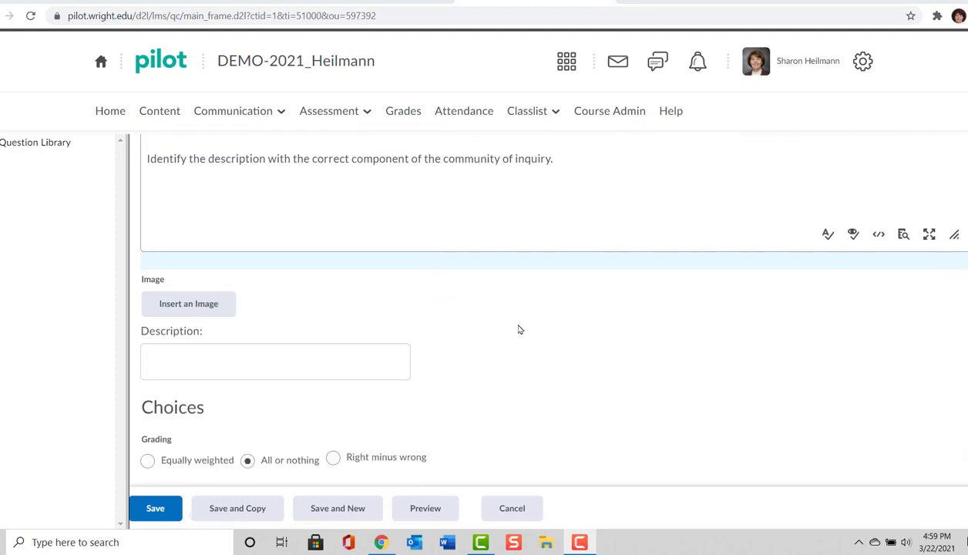
scroll(518, 329, "down", 2)
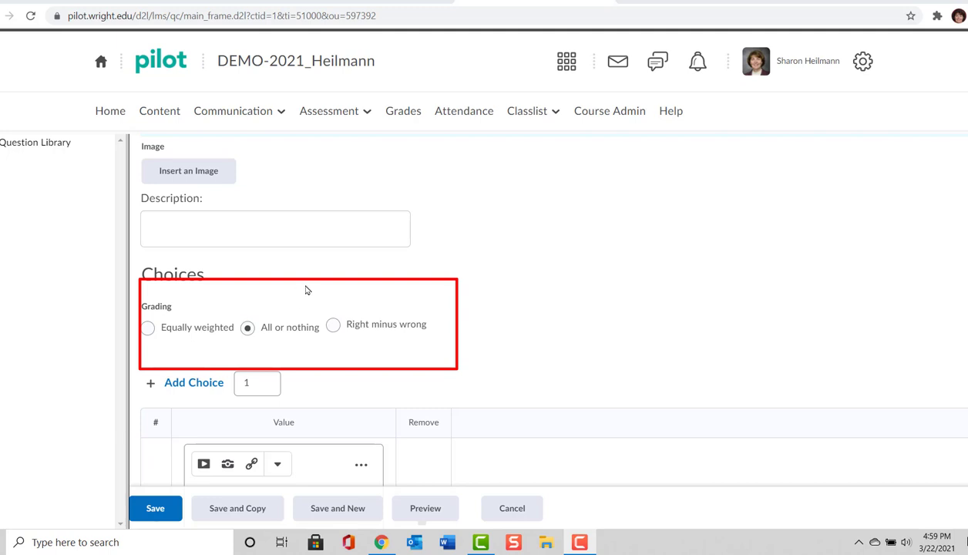
scroll(589, 300, "down", 2)
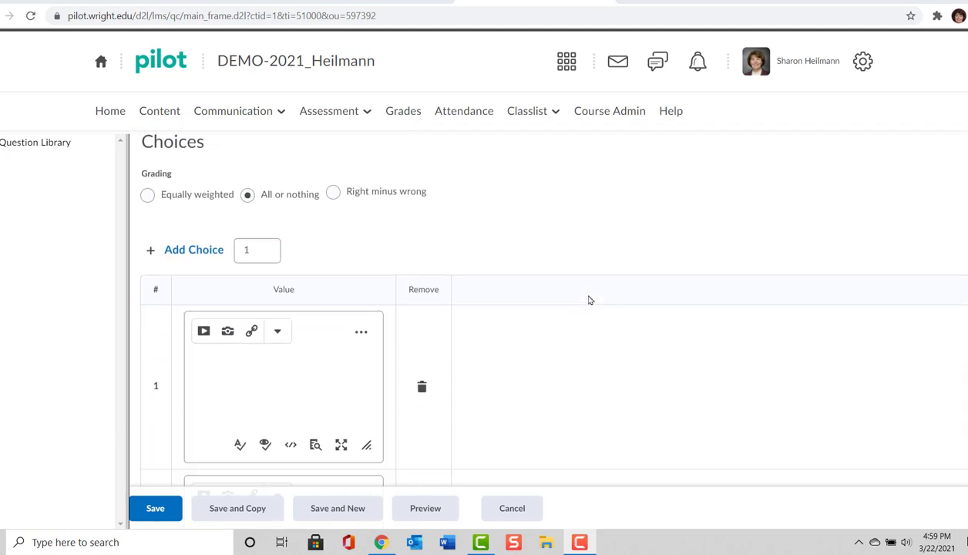
scroll(540, 456, "down", 1)
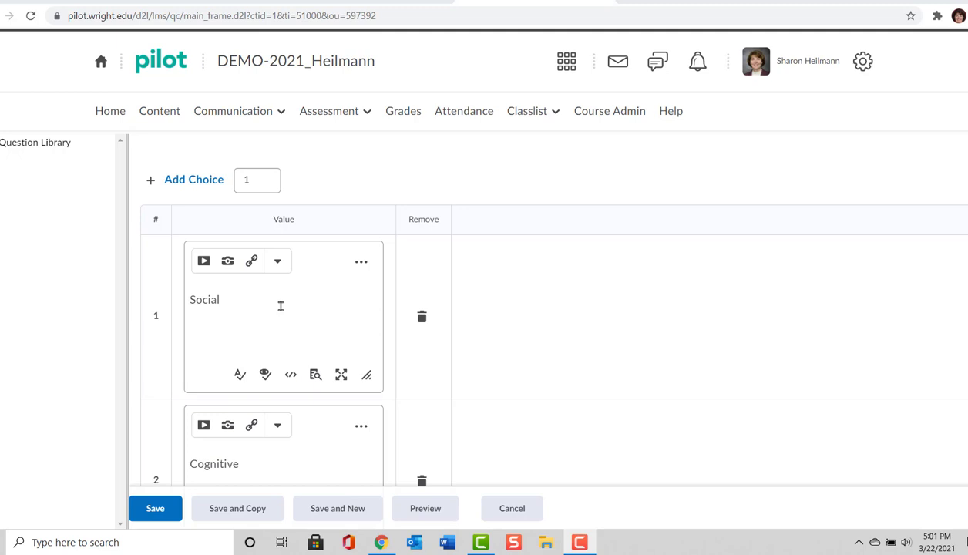
scroll(281, 306, "down", 5)
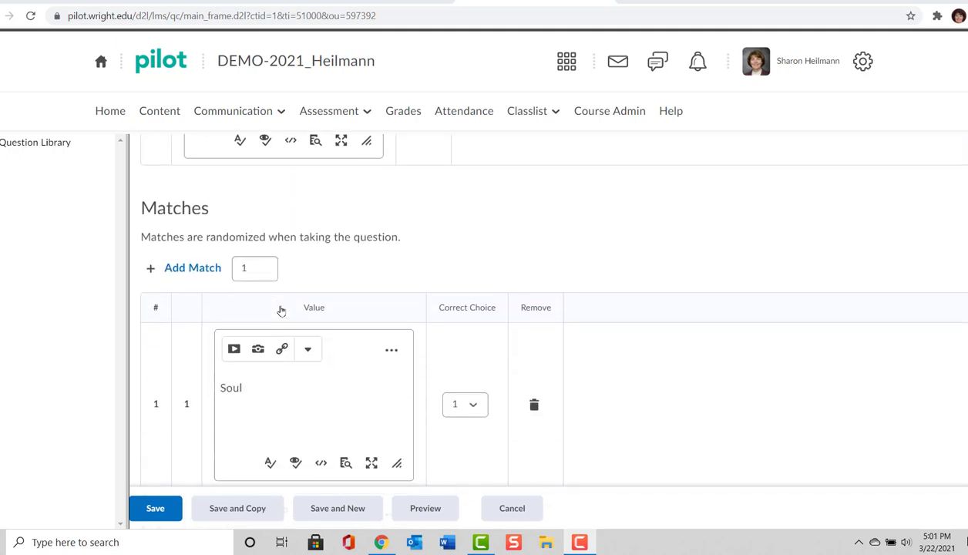
scroll(286, 356, "down", 3)
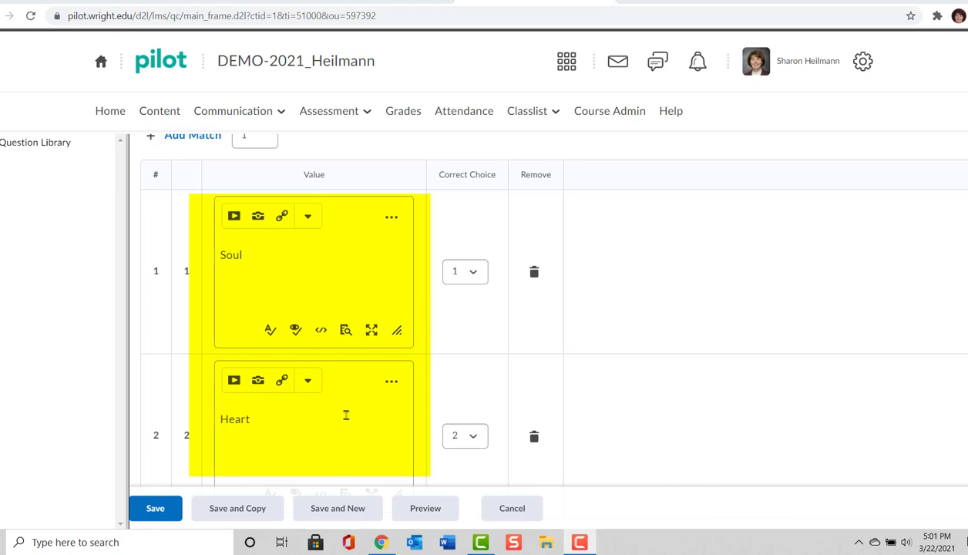
scroll(459, 363, "down", 2)
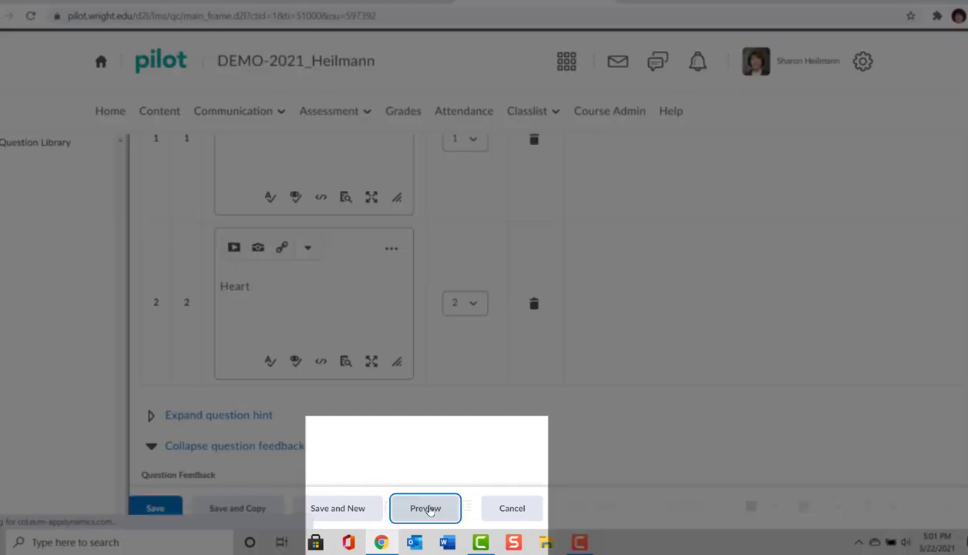
Step: Preview how the matching question appears when taken and graded, and save it to the Question Library
left_click(425, 509)
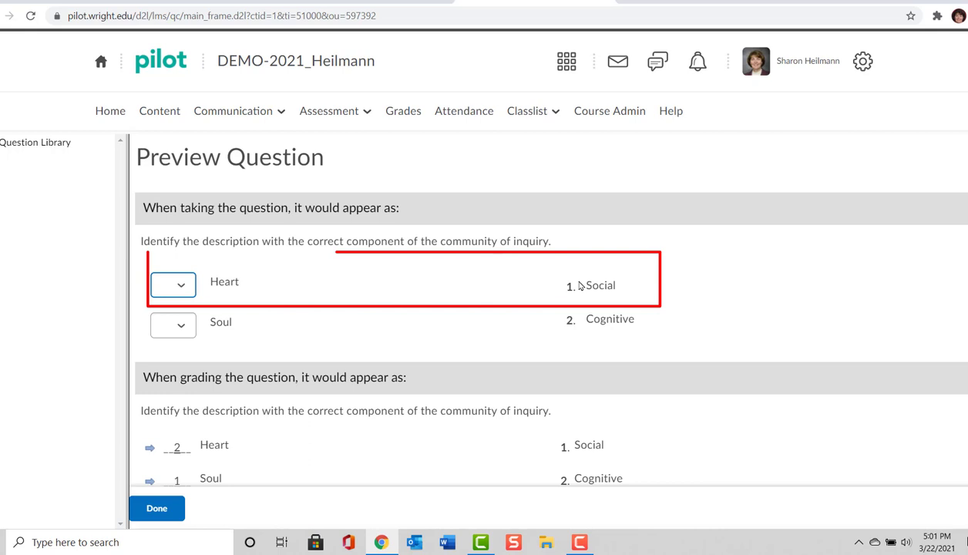
left_click(185, 285)
scroll(362, 254, "down", 1)
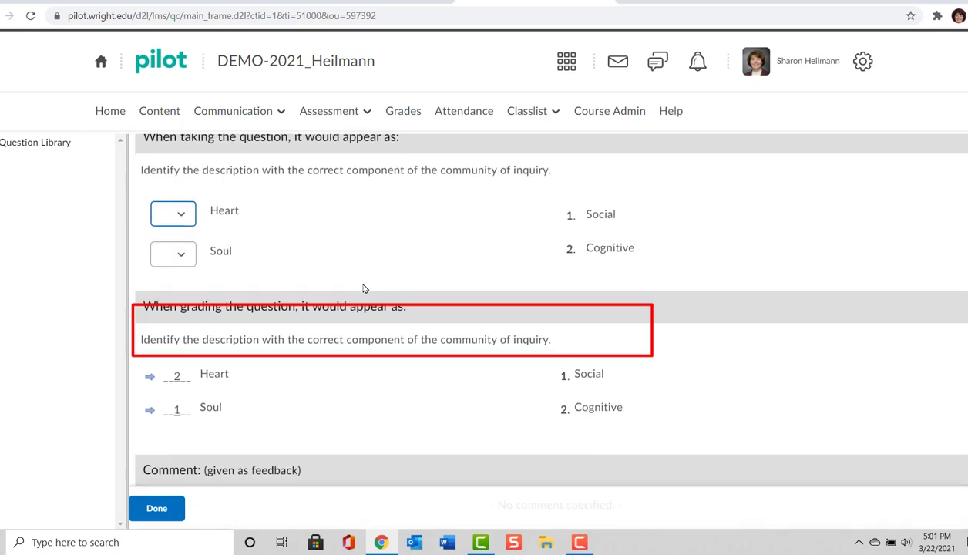
left_click(161, 508)
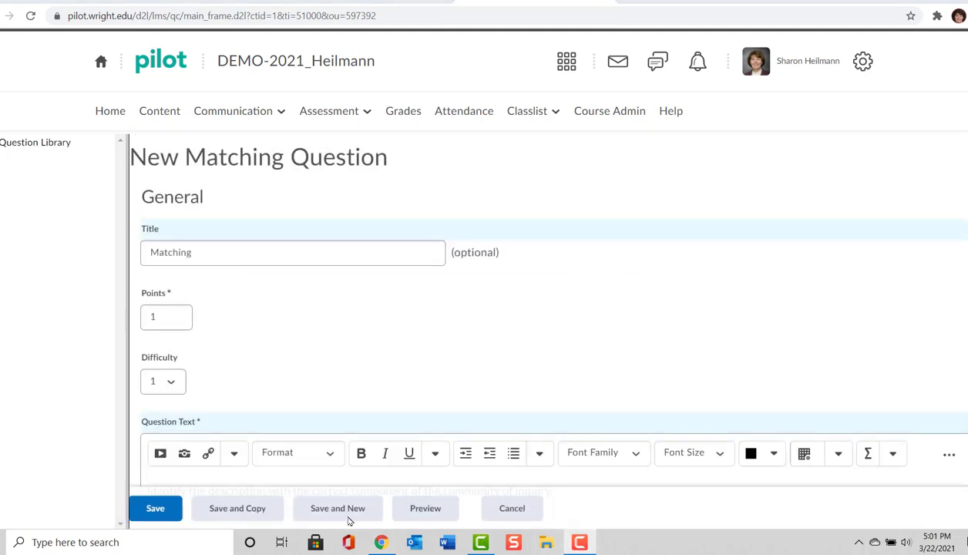
left_click(324, 506)
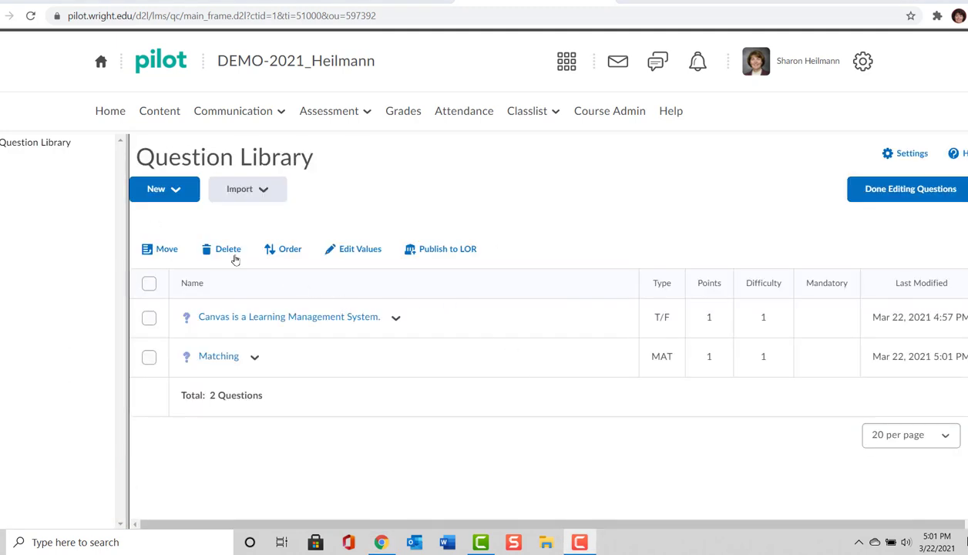
Step: Start a new Short Answer question with the text "List the three components of the community of inqiury." and check the answer type options
left_click(187, 193)
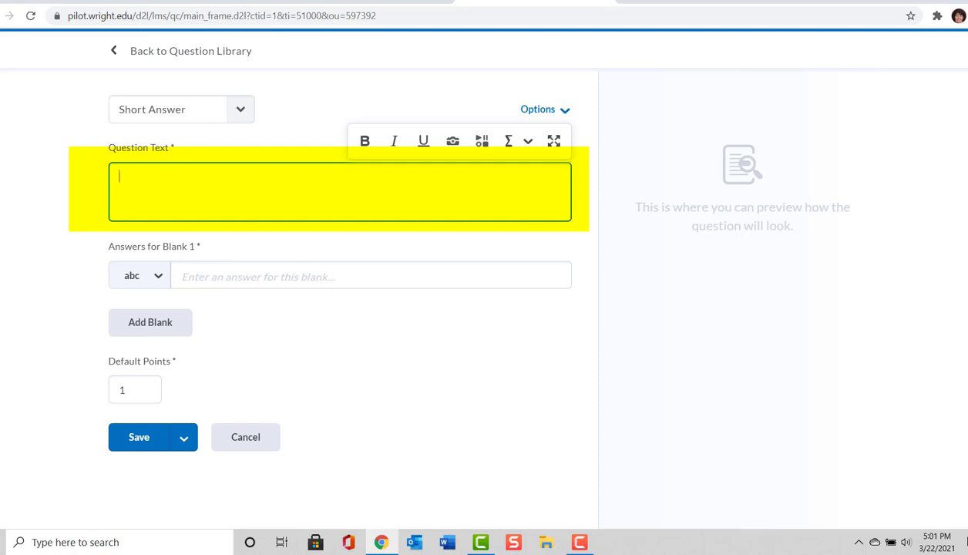
type("List the three components of the community of inqiury.")
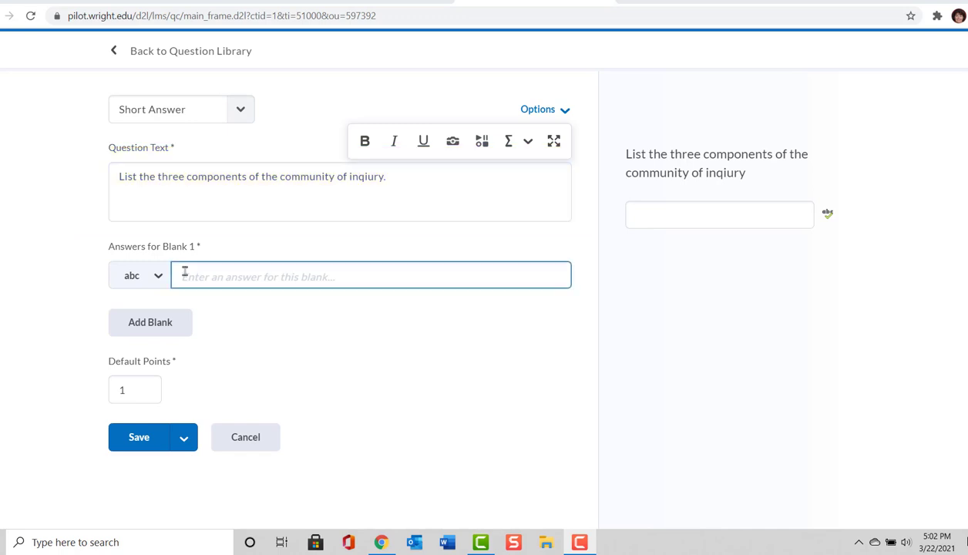
left_click(158, 276)
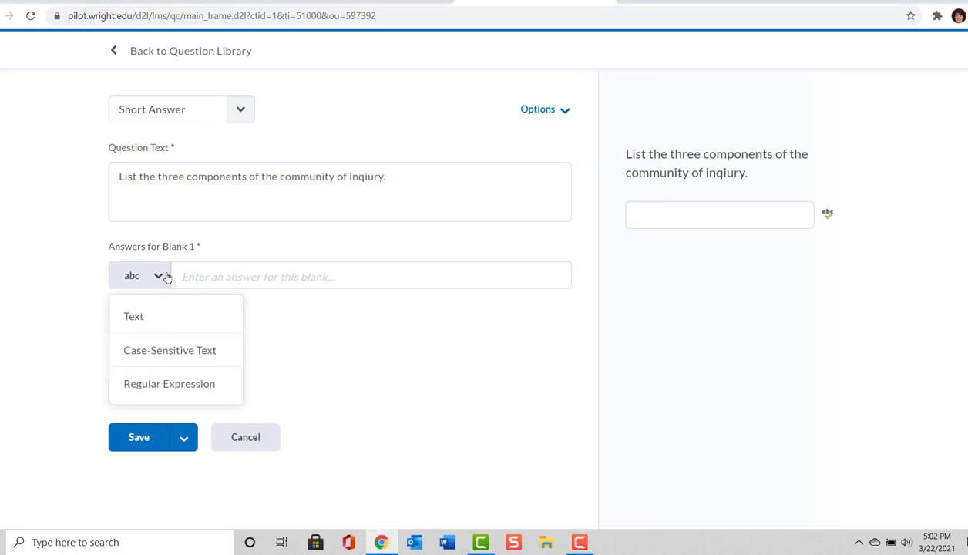
left_click(166, 275)
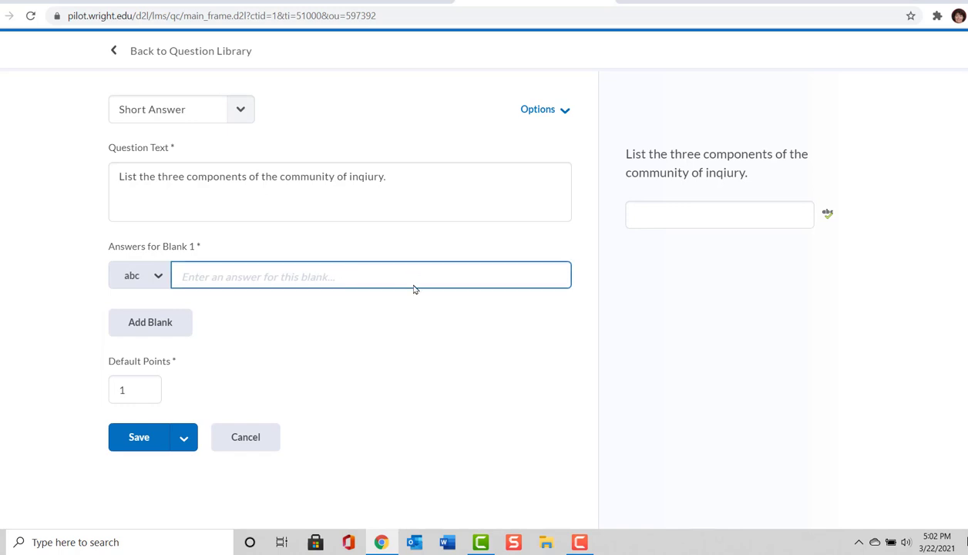
Step: Enter social, Congitive and Teaching as the answers for Blank 1, and save the short answer question
left_click(140, 438)
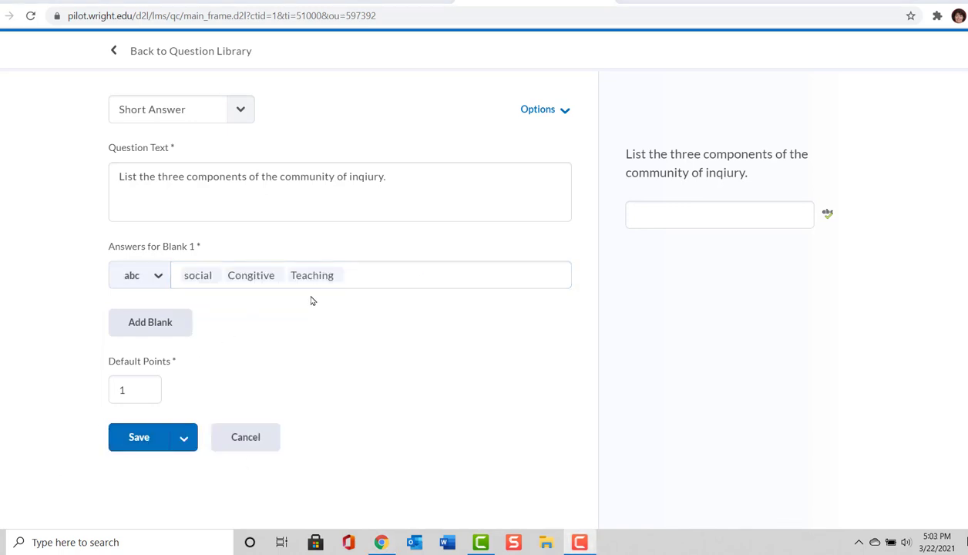
left_click(188, 279)
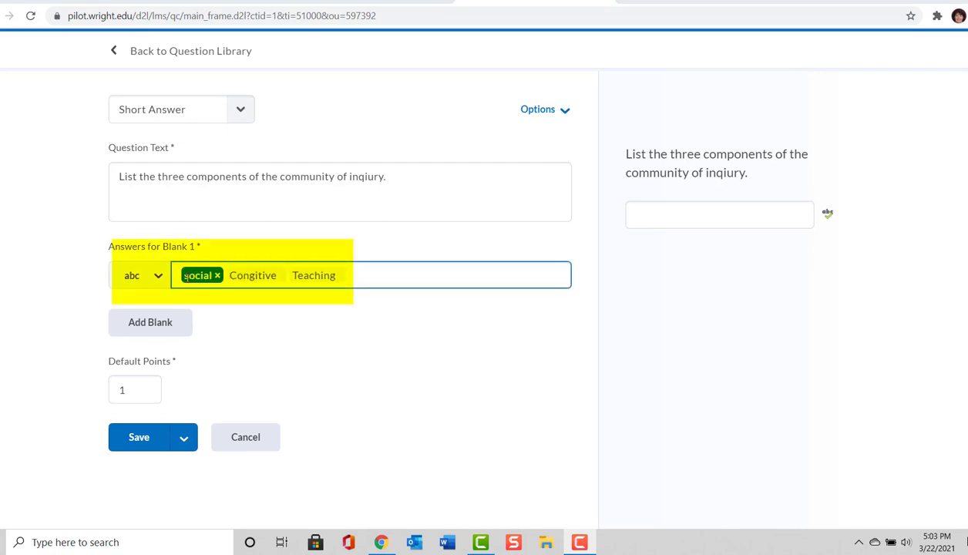
left_click(232, 279)
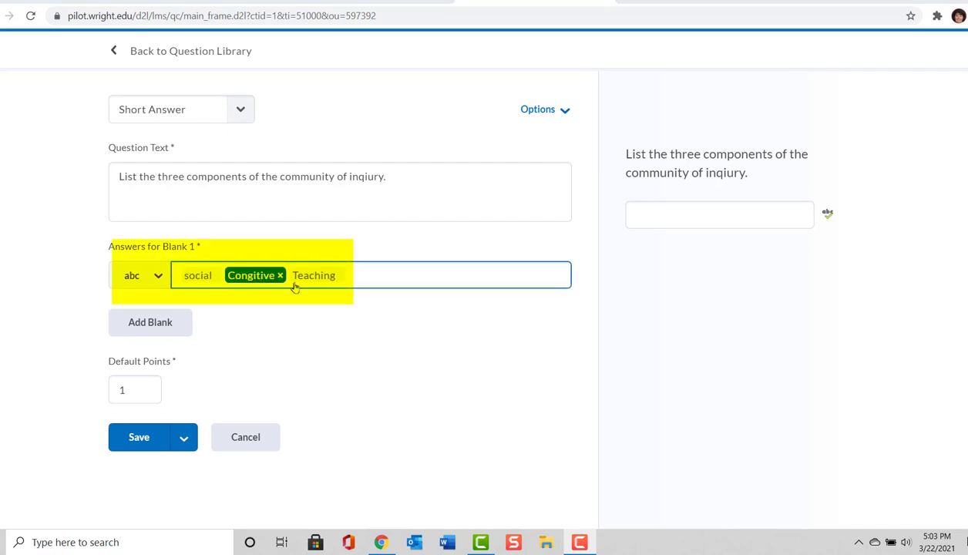
left_click(331, 296)
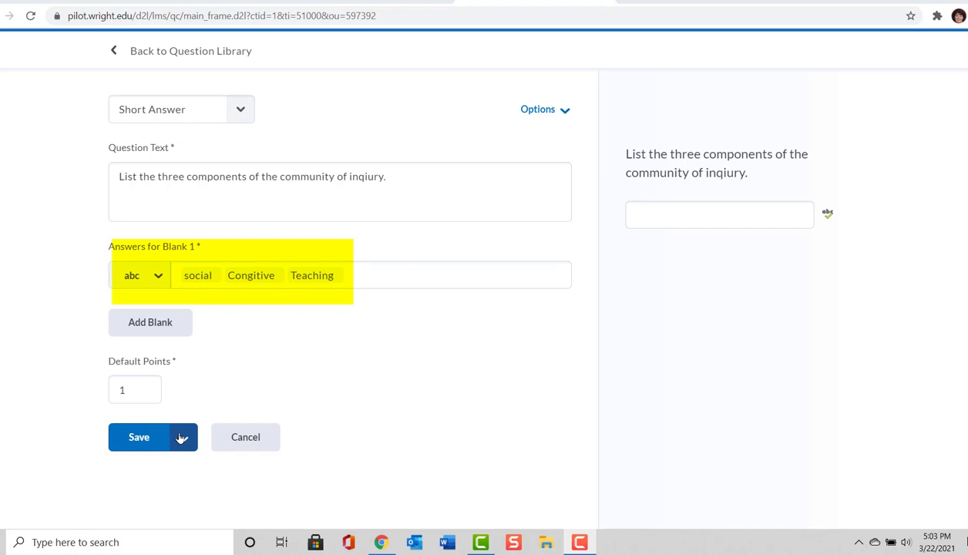
left_click(143, 384)
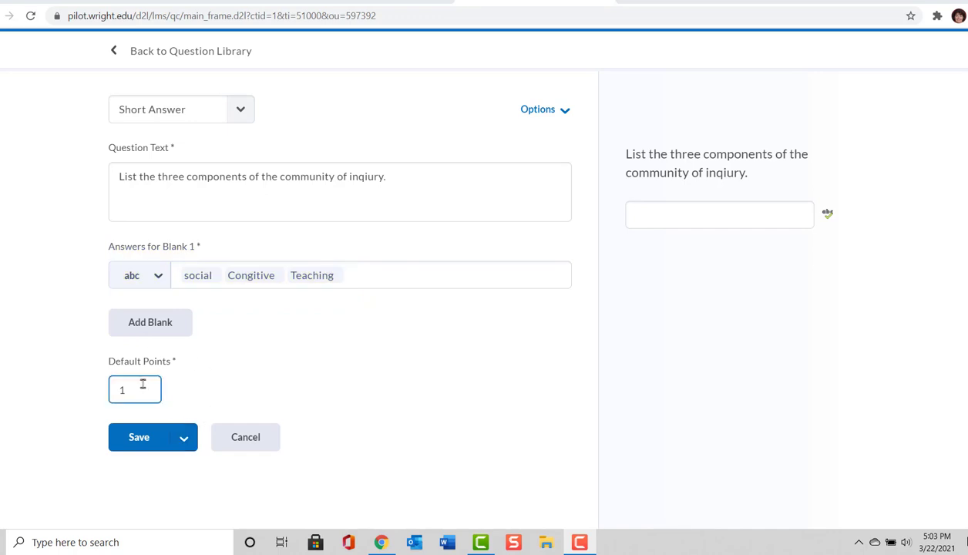
left_click(146, 436)
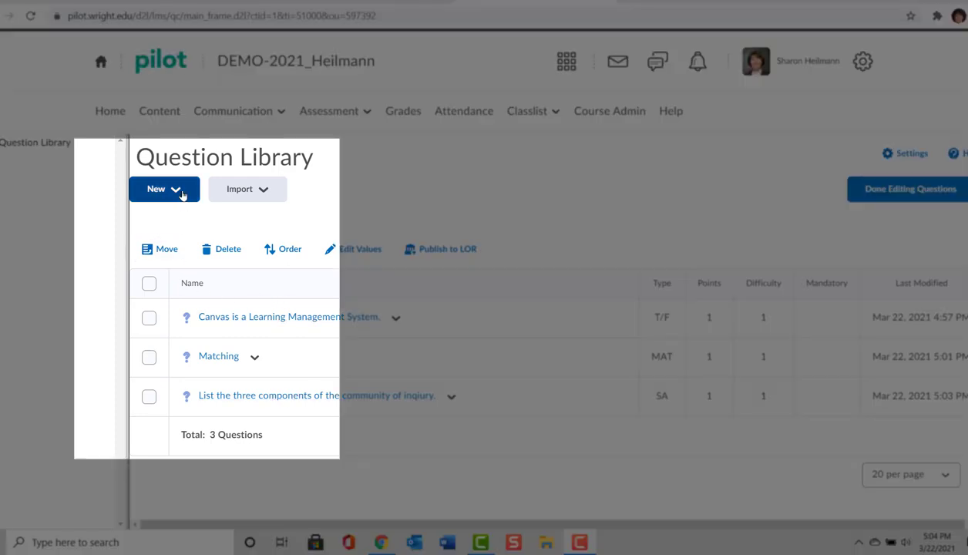
Step: For a new multiple choice question "UbD stands for which of the following?", mark Understanding by Design as correct, randomize the answer order and save it
left_click(182, 192)
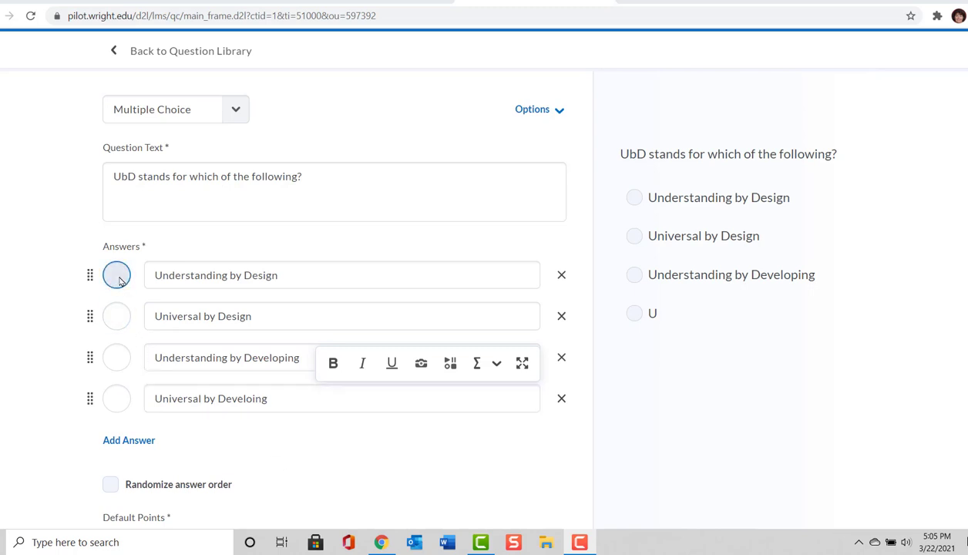
left_click(118, 277)
scroll(299, 447, "down", 1)
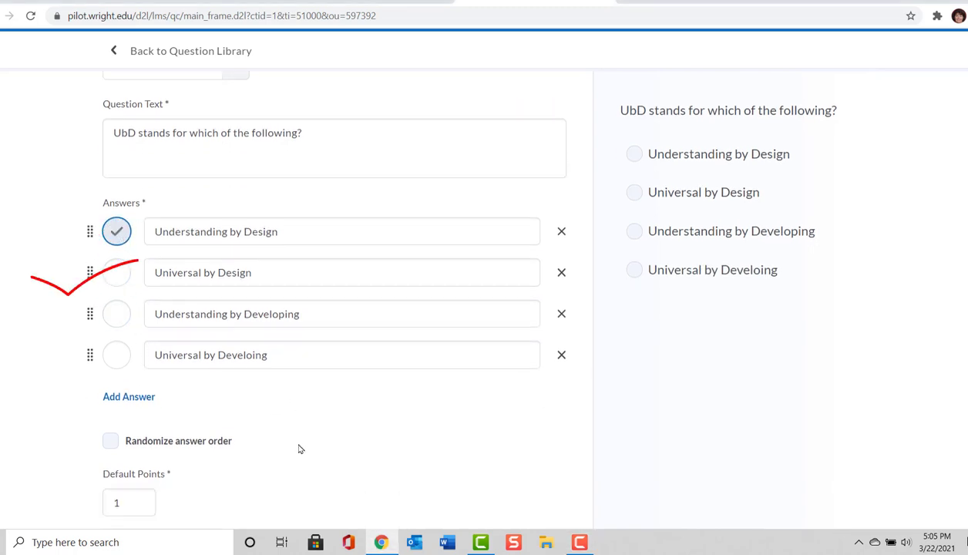
scroll(300, 449, "down", 1)
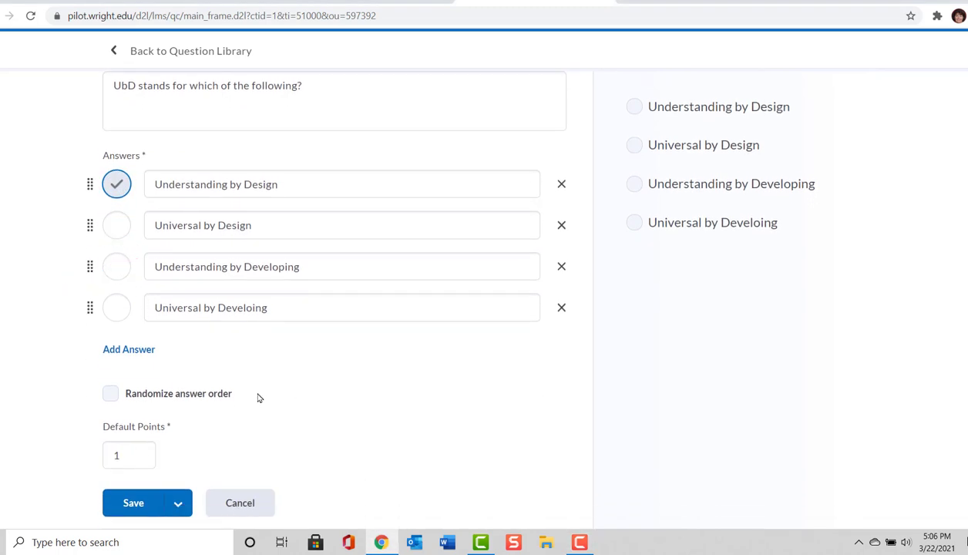
left_click(109, 394)
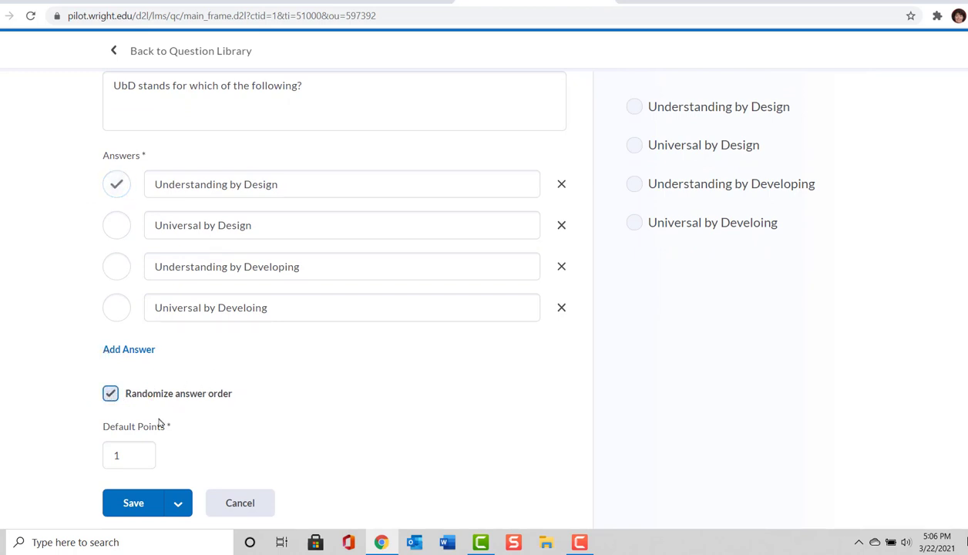
left_click(146, 503)
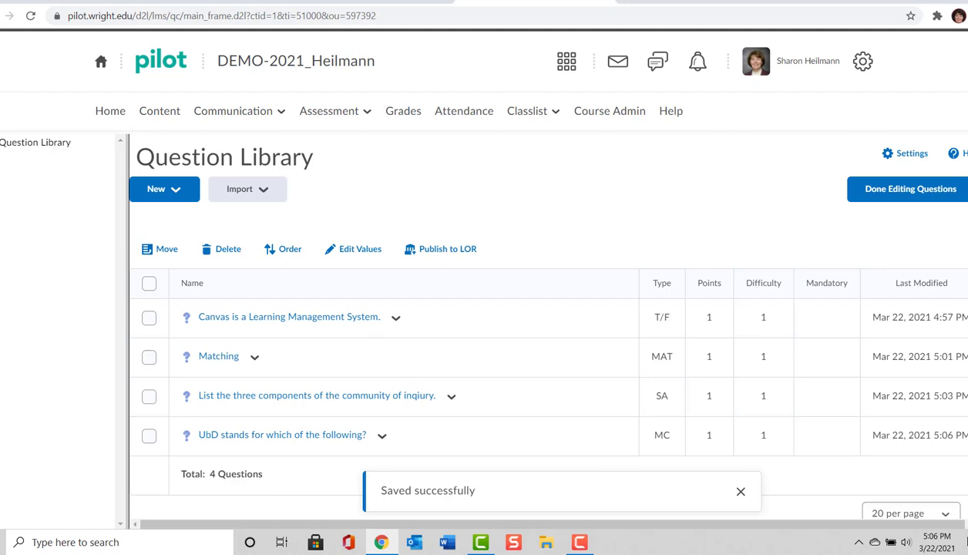
Step: Start a new Written Response question with the text "Discuss the foles of triggering, exploration, integration, and resolution as related to the community of inquiry."
left_click(164, 189)
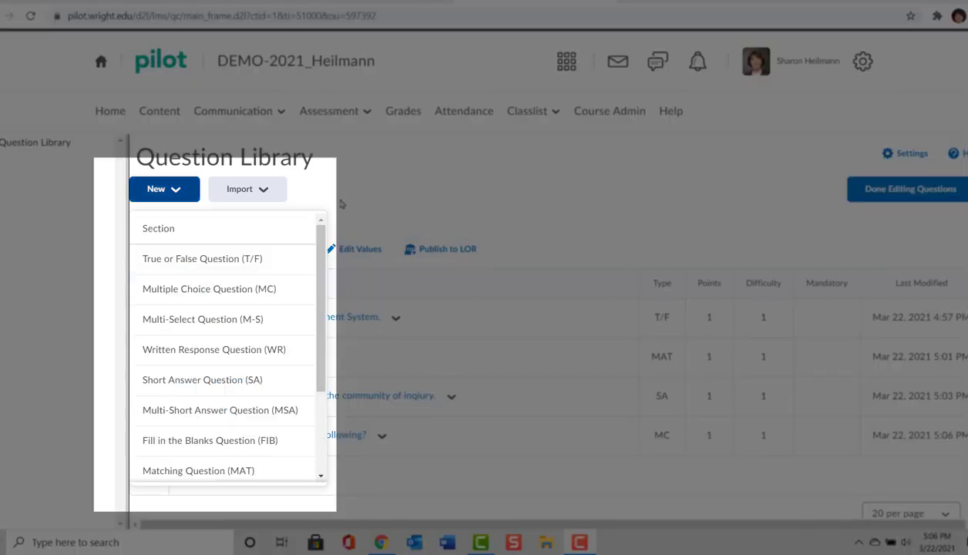
left_click(186, 190)
left_click(186, 189)
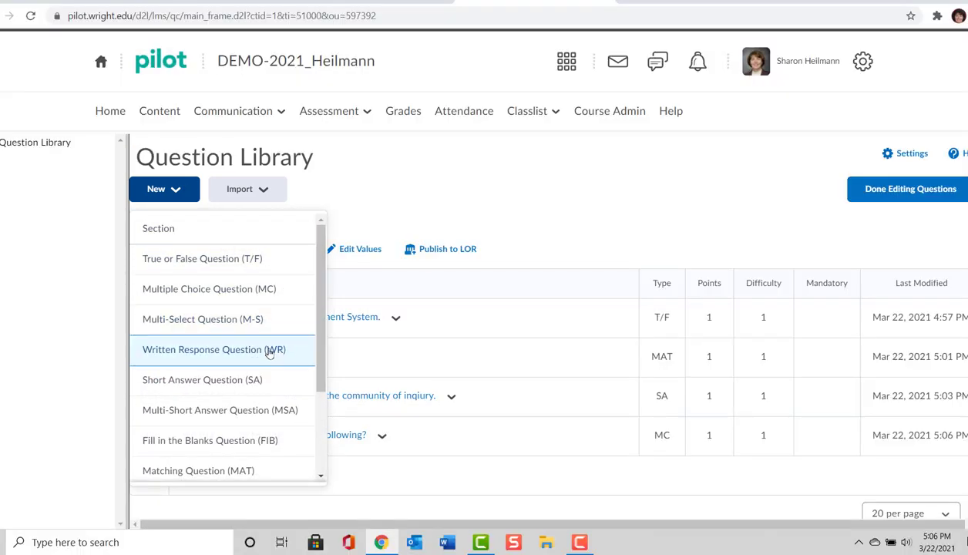
left_click(269, 351)
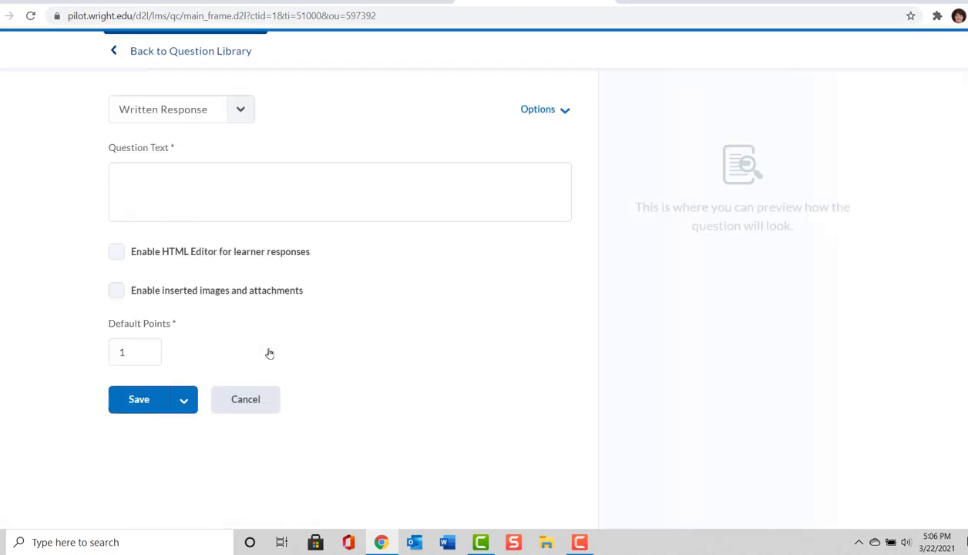
left_click(212, 181)
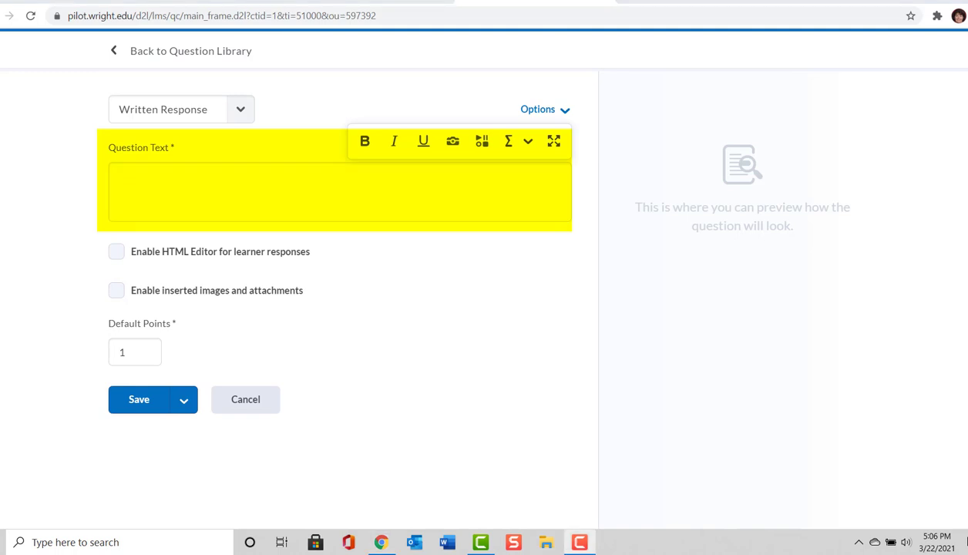
type("Discuss the foles of triggering, exploration, integration, and resolution as related to the community of inquiry.")
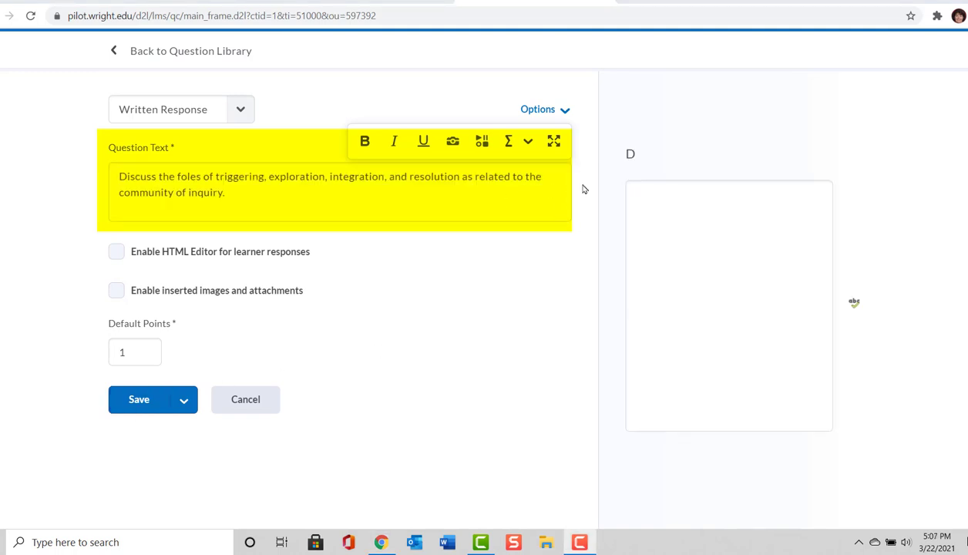
Step: Correct the misspelled word "foles" to "roles" in the question text, keeping the space before it
left_click_drag(175, 176, 181, 177)
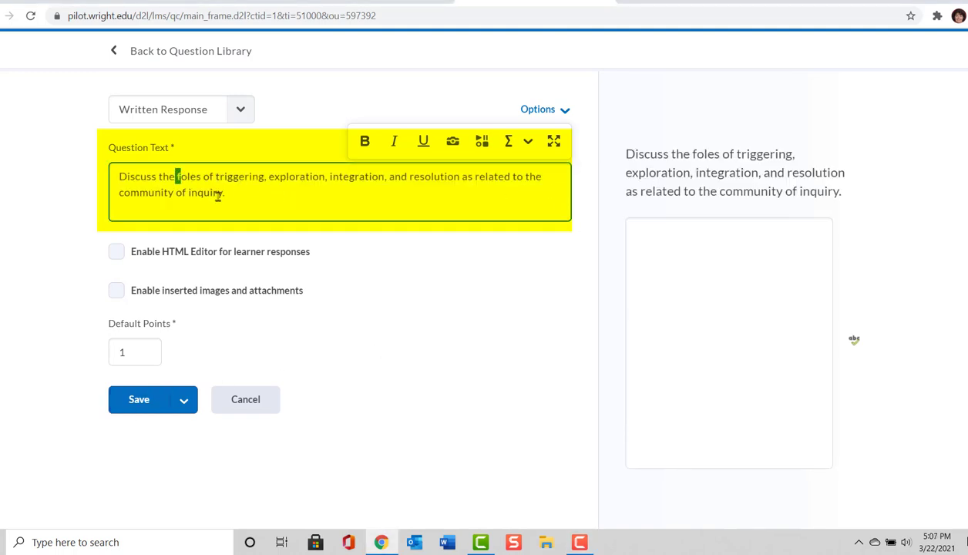
type("r")
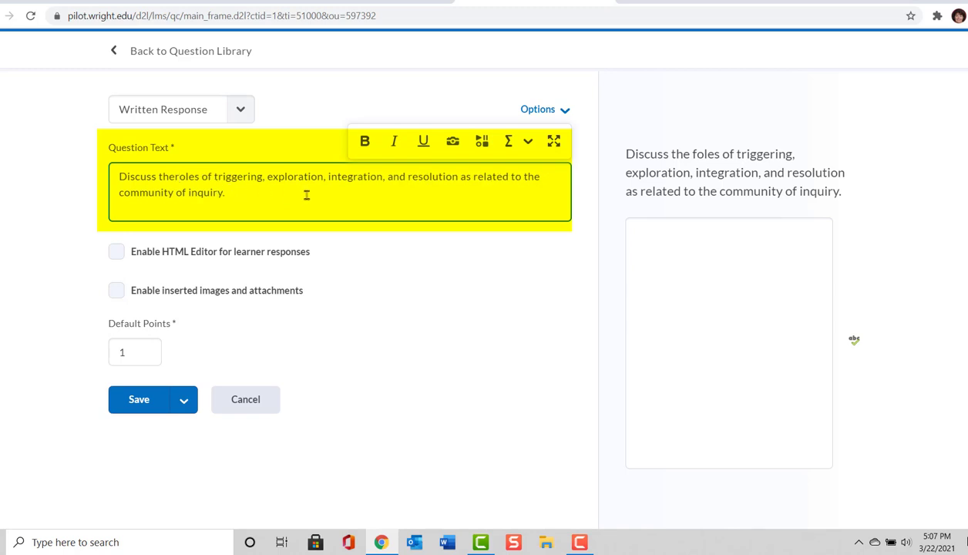
key("BackSpace")
key("Left")
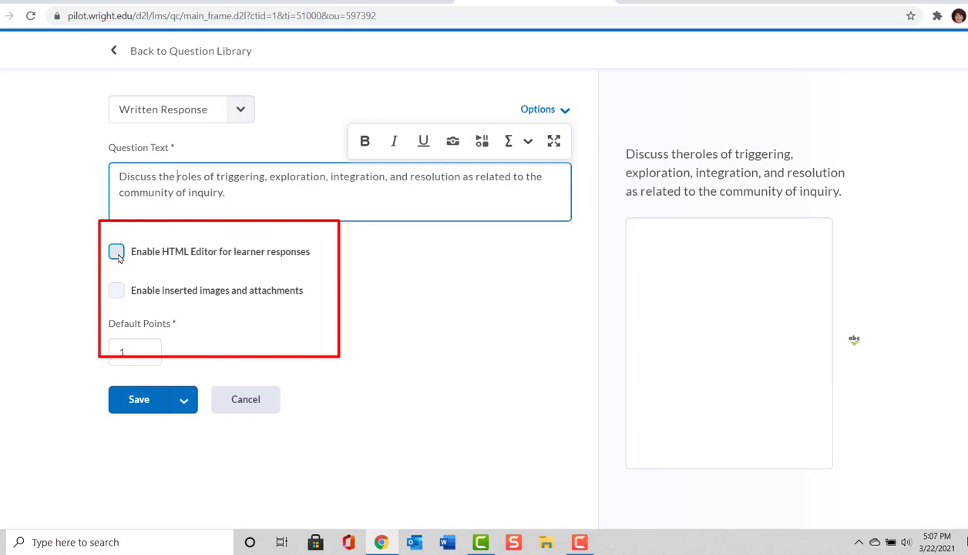
Step: Enable the HTML Editor for learner responses and inserted images and attachments, set the default points to 3, and save the written response question
left_click(117, 253)
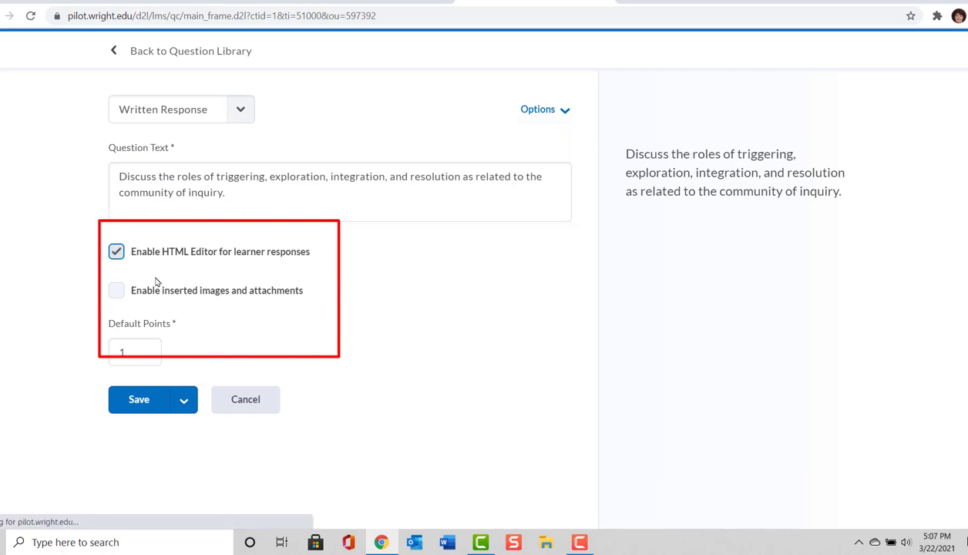
left_click(117, 292)
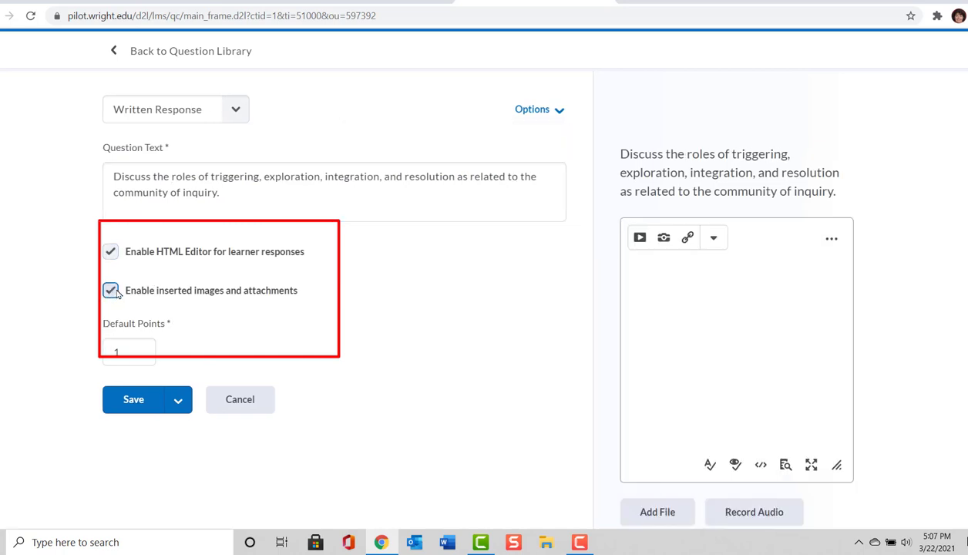
left_click(145, 349)
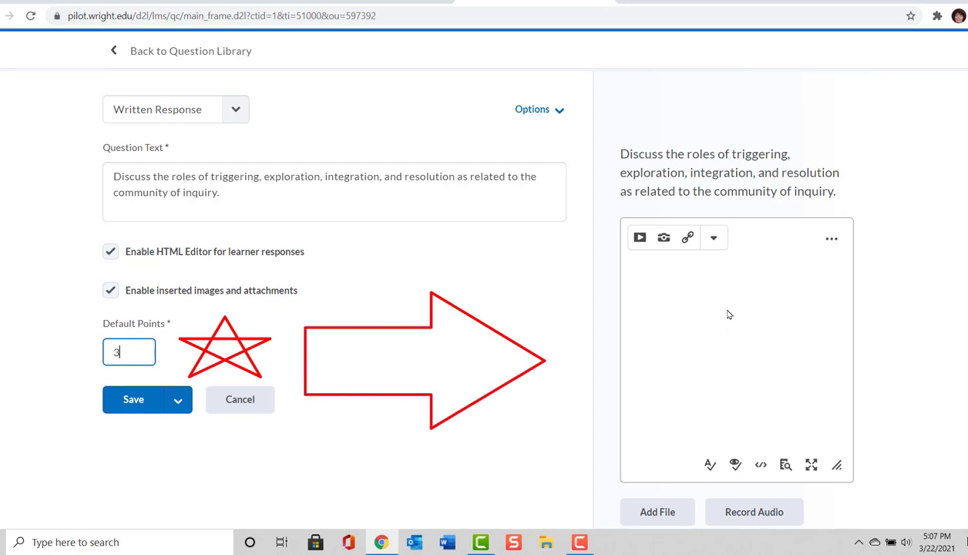
left_click(127, 397)
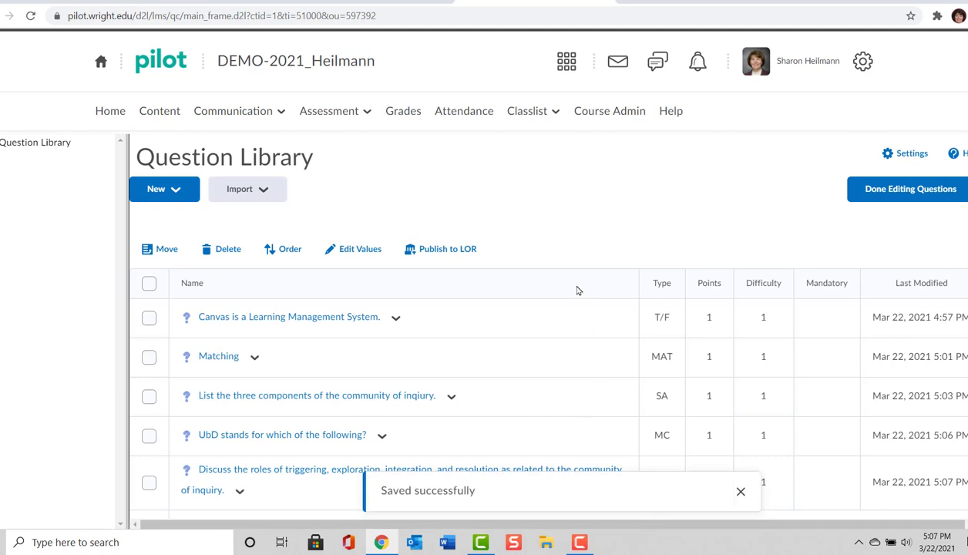
scroll(586, 223, "down", 1)
scroll(583, 223, "up", 1)
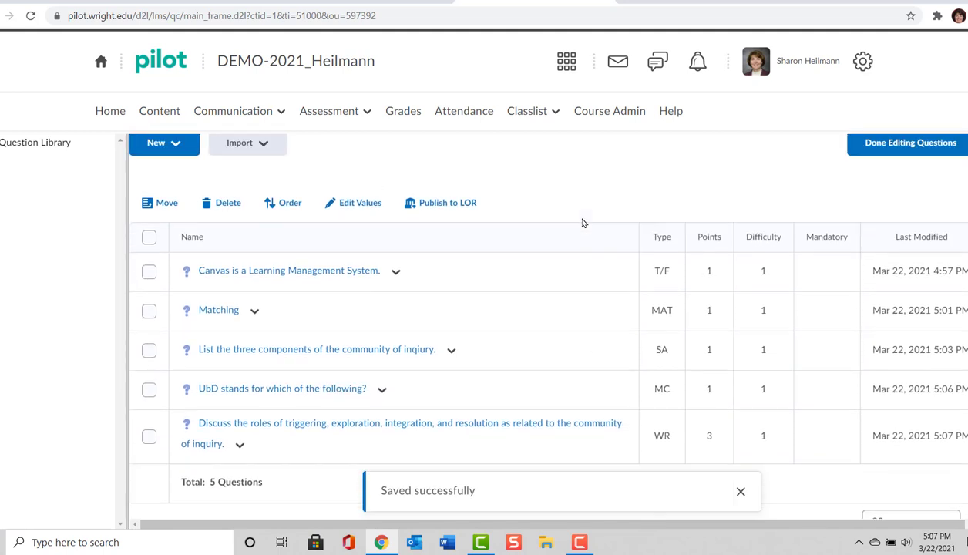